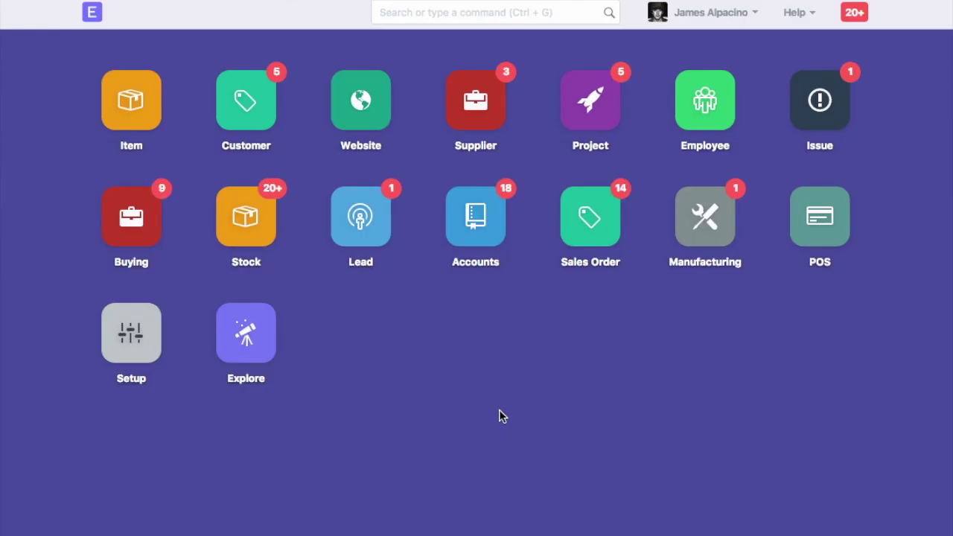
- Start a new item with item code MAC0001, item name MacBook Air 13" and item group Products
click(486, 14)
text(new ite)
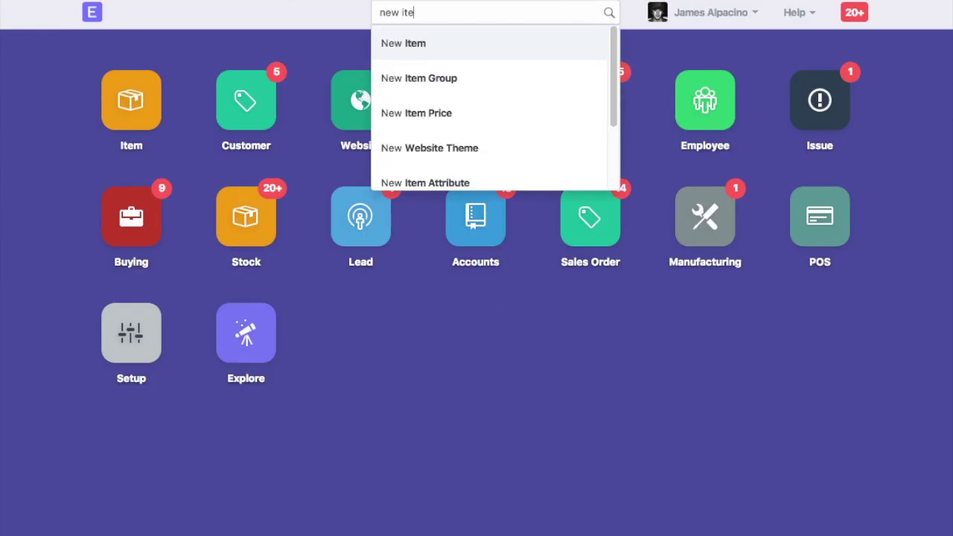
click(434, 49)
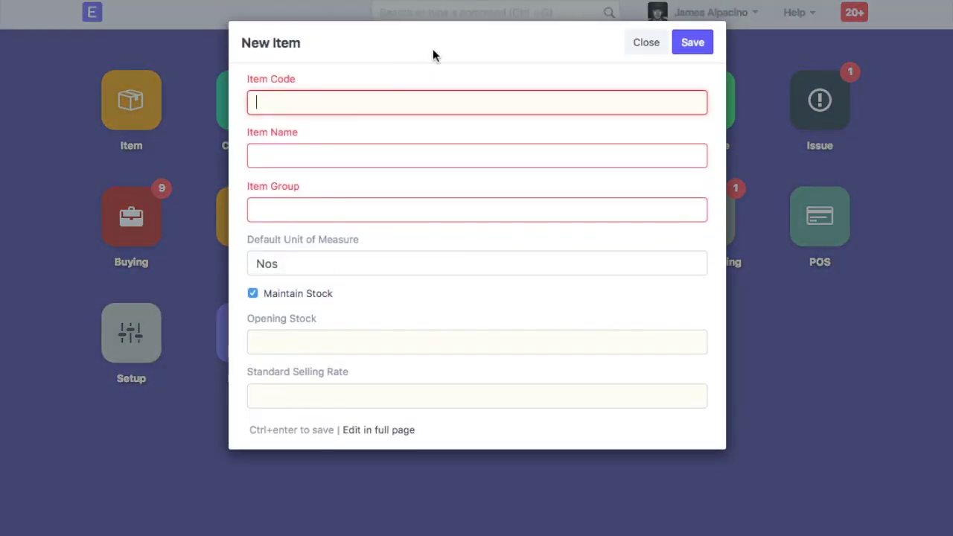
text(MAC0001)
key(Tab)
text(Ma)
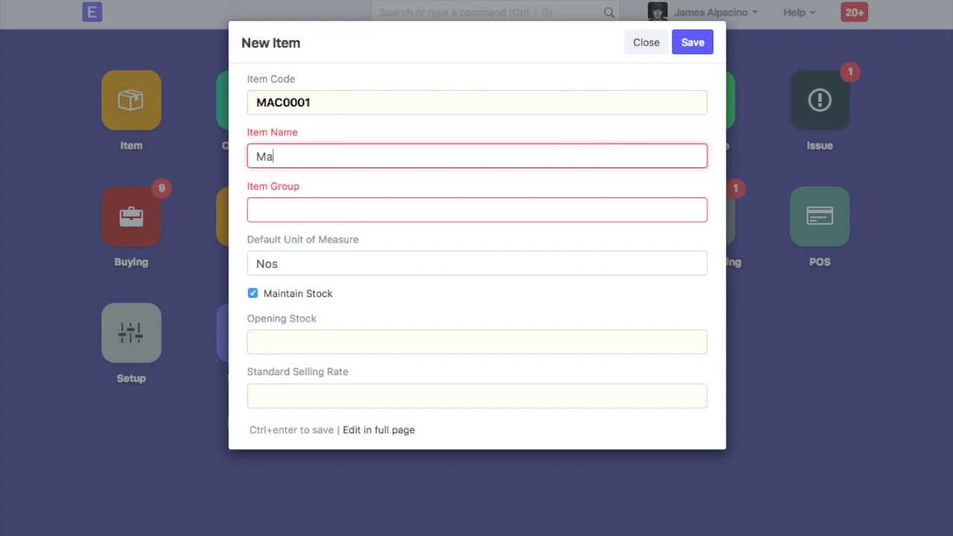
text(cBook Air 13")
key(Tab)
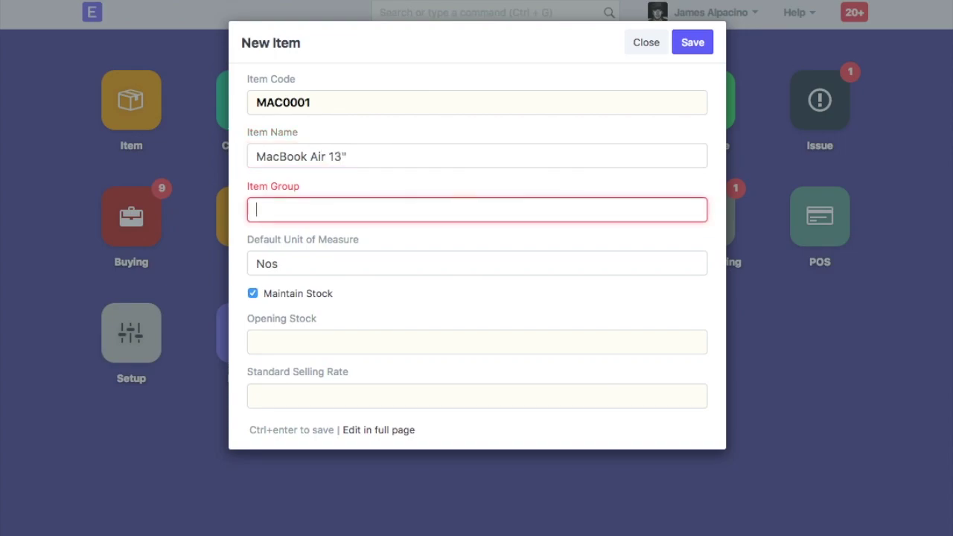
text(p)
click(326, 250)
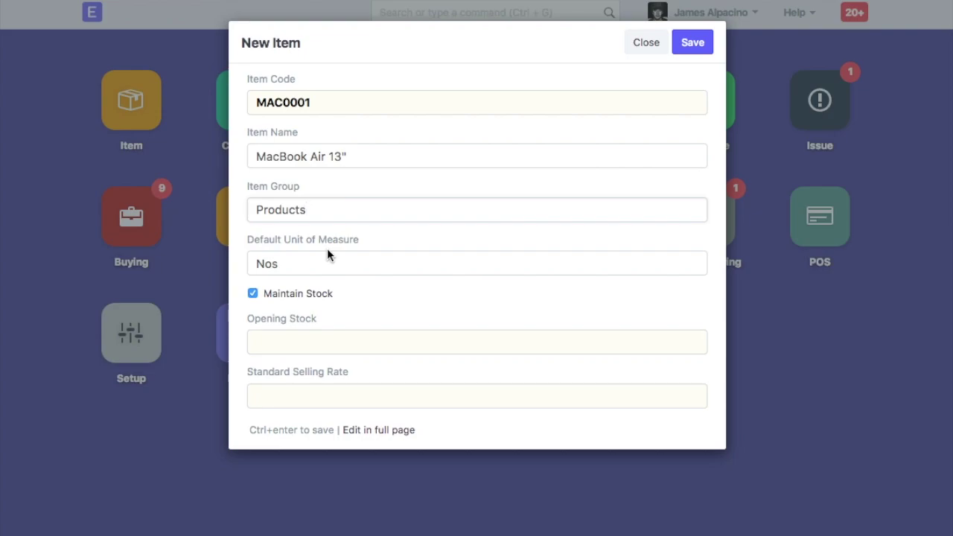
- Keep Maintain Stock enabled, set the opening stock to 10 and the standard selling rate to 60000, and save the item
click(253, 294)
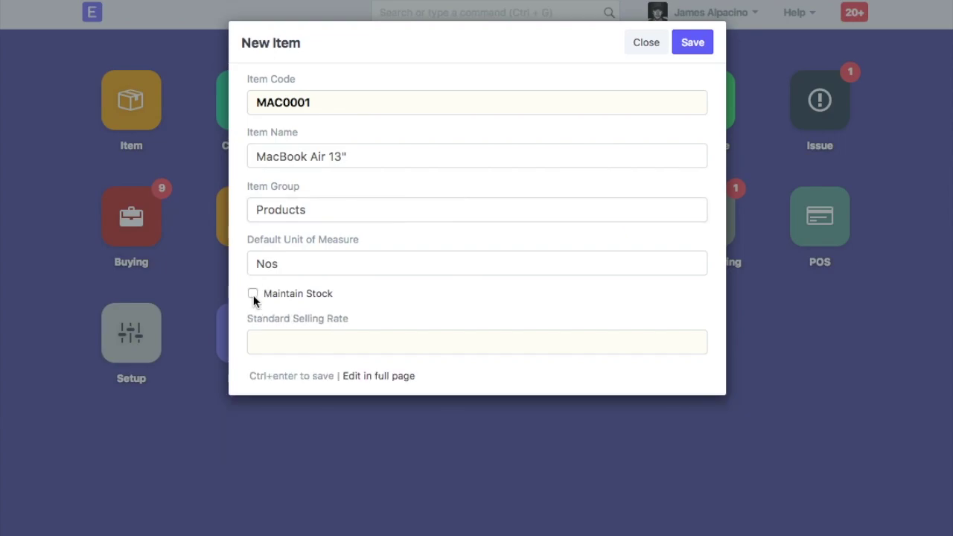
click(253, 294)
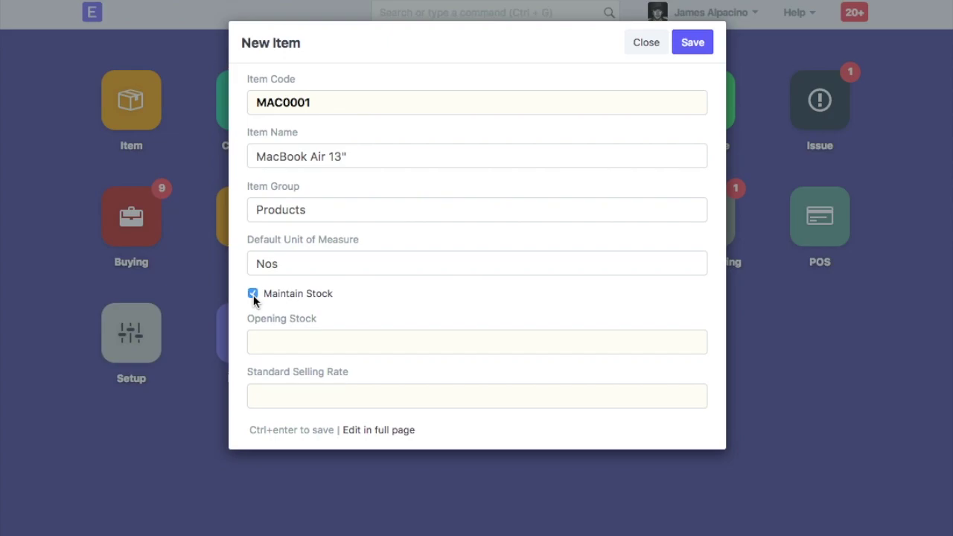
click(286, 339)
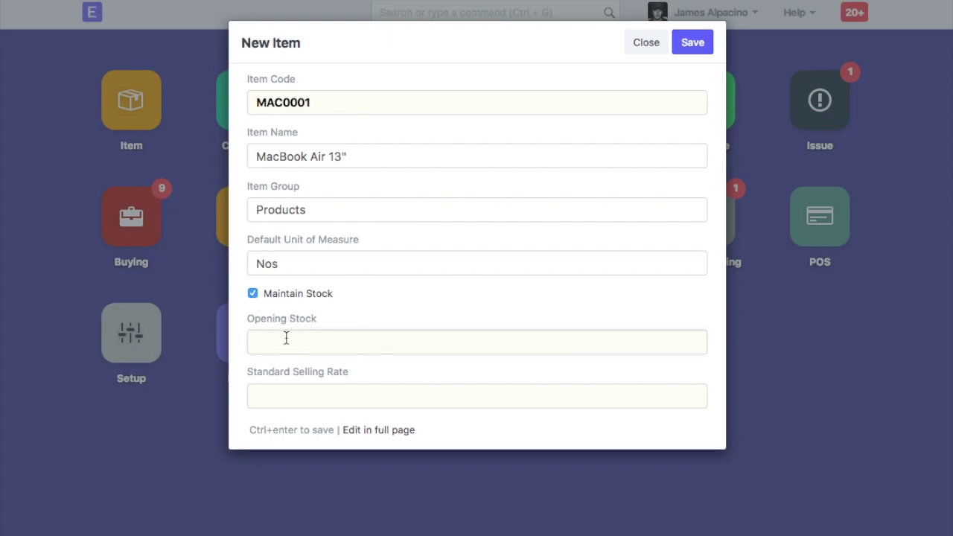
text(10)
key(Tab)
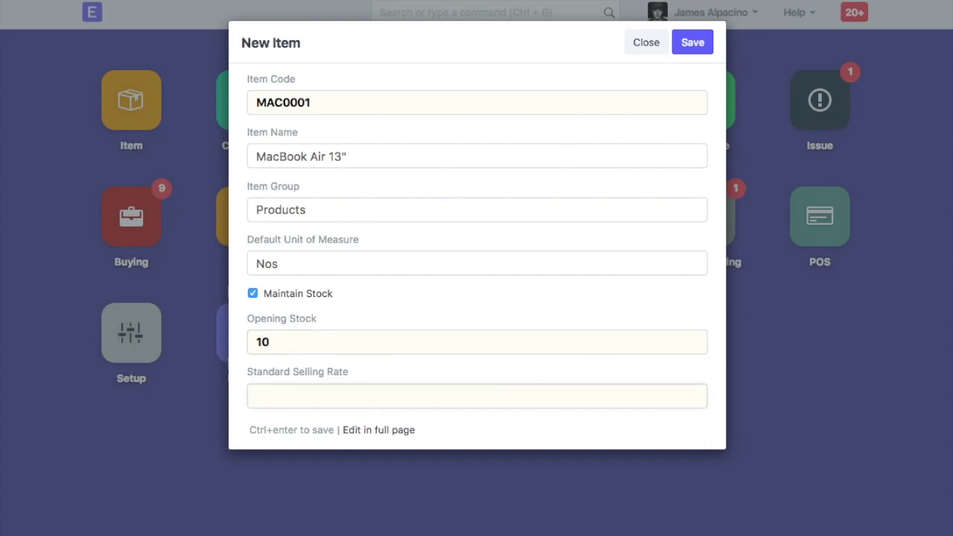
text(60000)
click(693, 44)
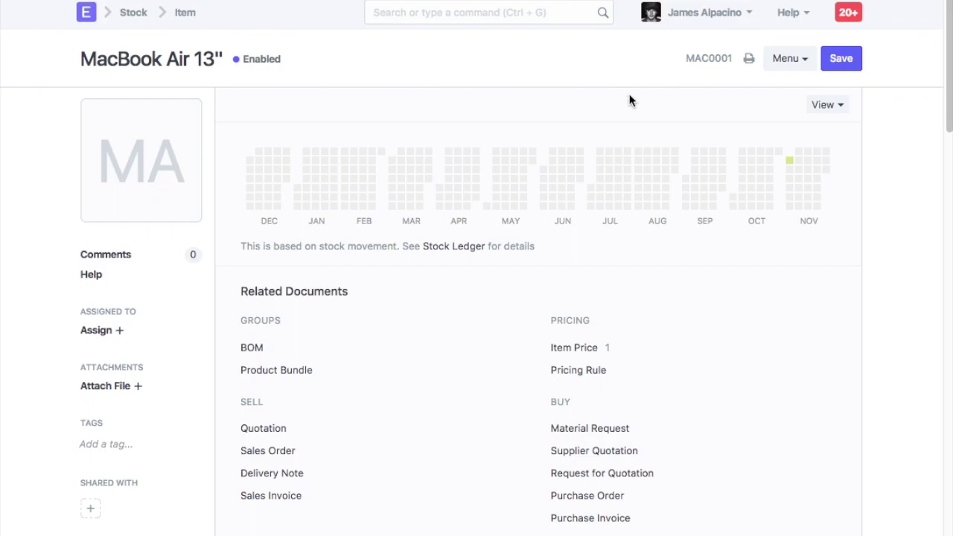
- Upload MacBook_Air_Mid_2012.png from the Desktop as the item's image, with the Private option turned off
click(158, 149)
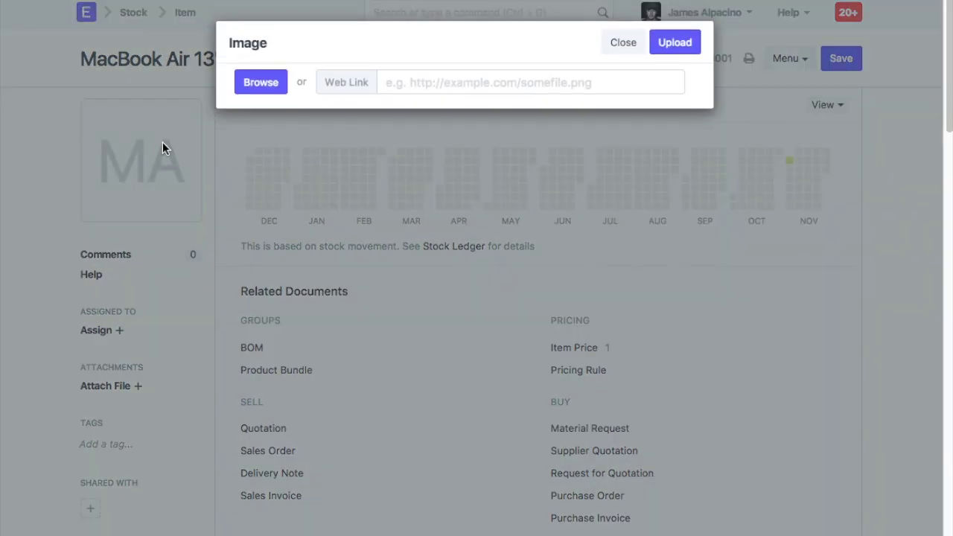
click(260, 86)
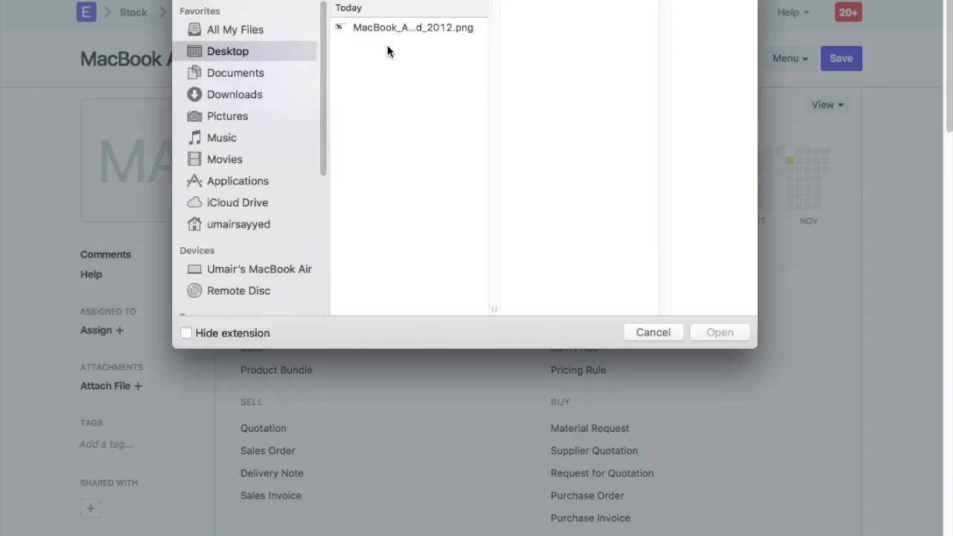
click(401, 30)
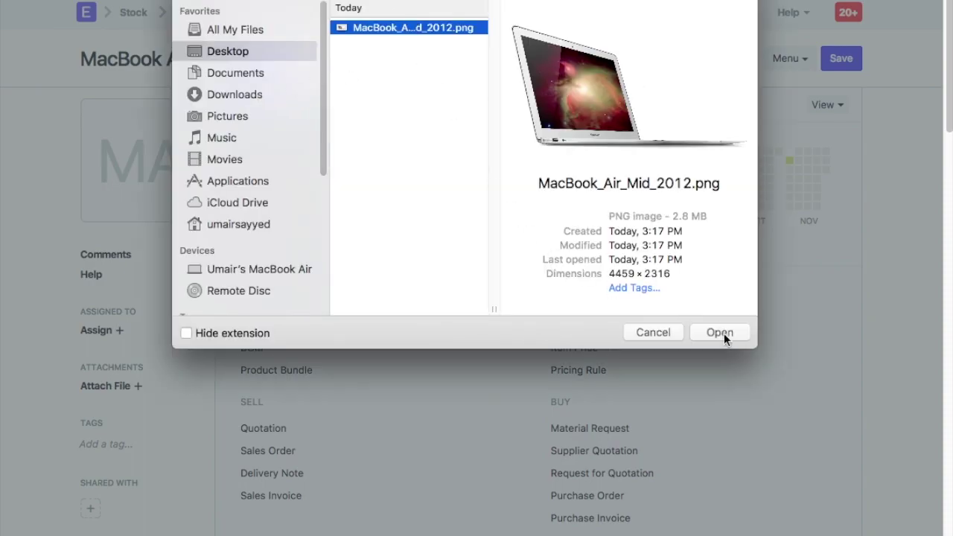
click(719, 332)
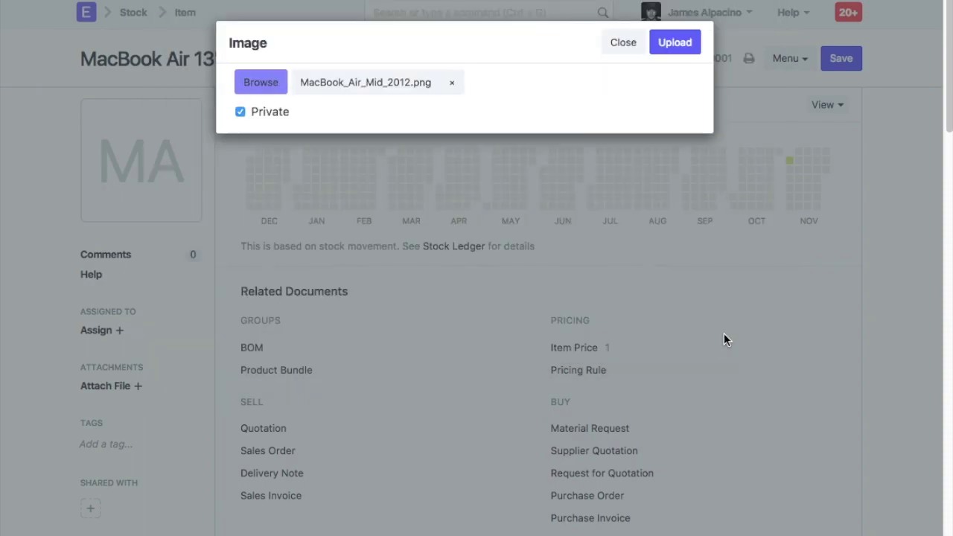
click(270, 113)
click(675, 45)
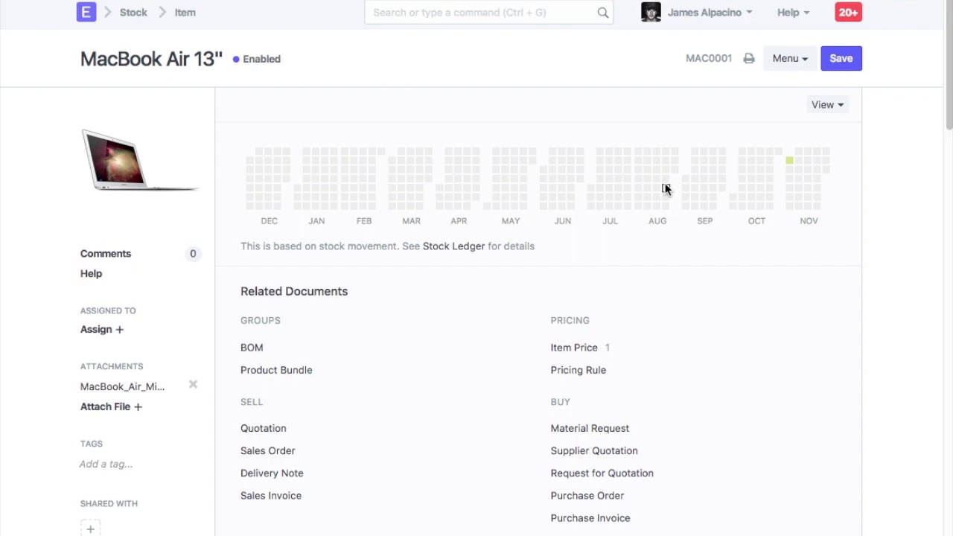
- Set the barcode of the MacBook Air 13" item to 6456536
scroll(674, 275, down, 4)
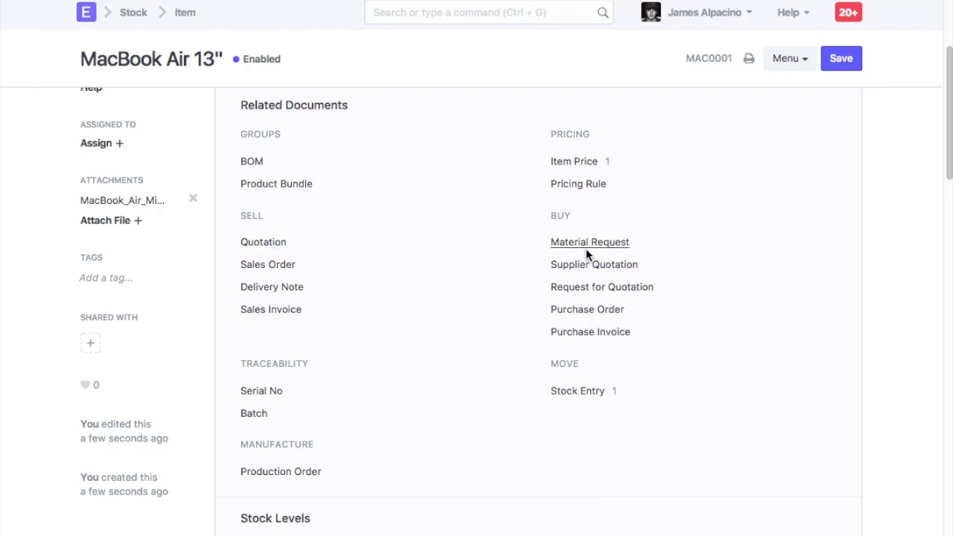
scroll(662, 313, down, 4)
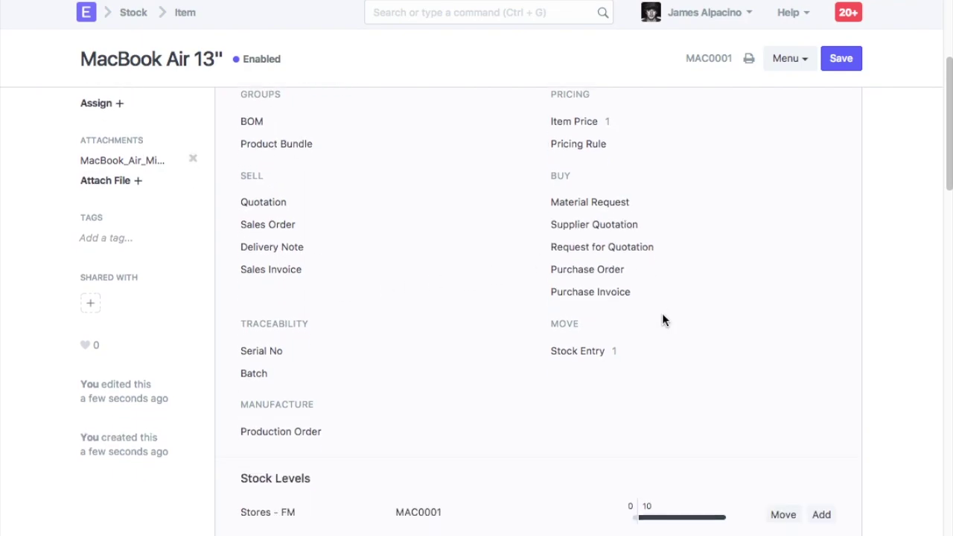
scroll(663, 319, down, 7)
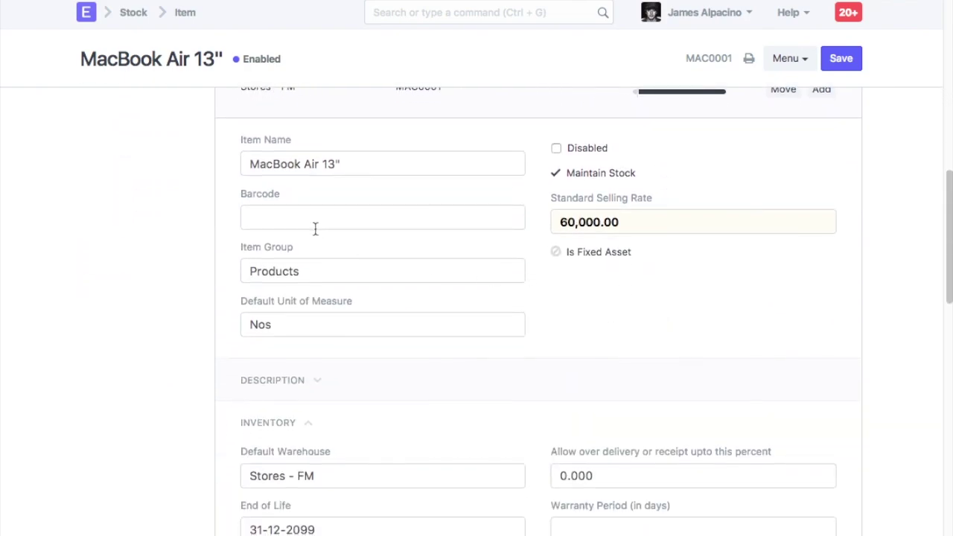
click(309, 221)
text(6456536)
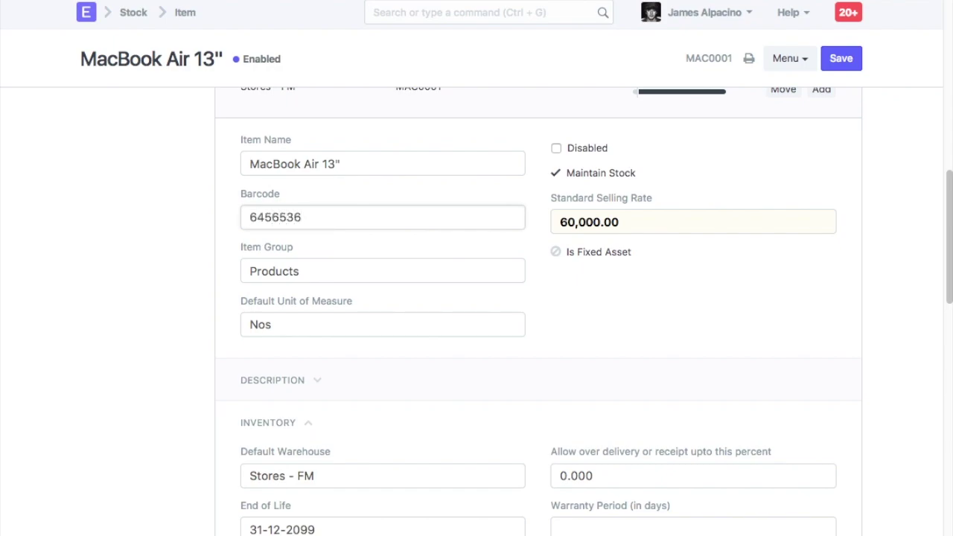
- Add the line "Hard Disk: 128 GB" below the product name in the item's description
scroll(304, 276, down, 3)
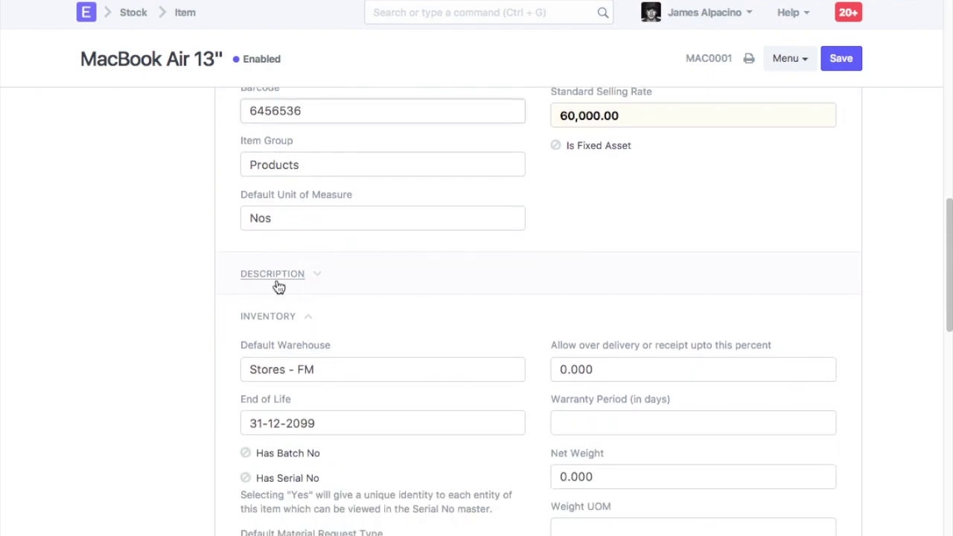
click(272, 282)
scroll(272, 281, down, 3)
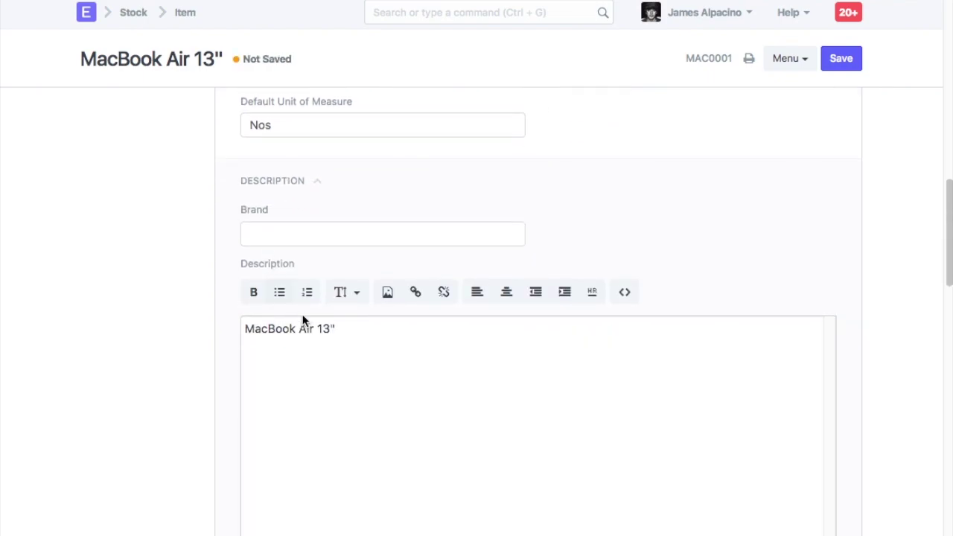
click(375, 327)
key(Return)
text(Hard Disk: 128  GB)
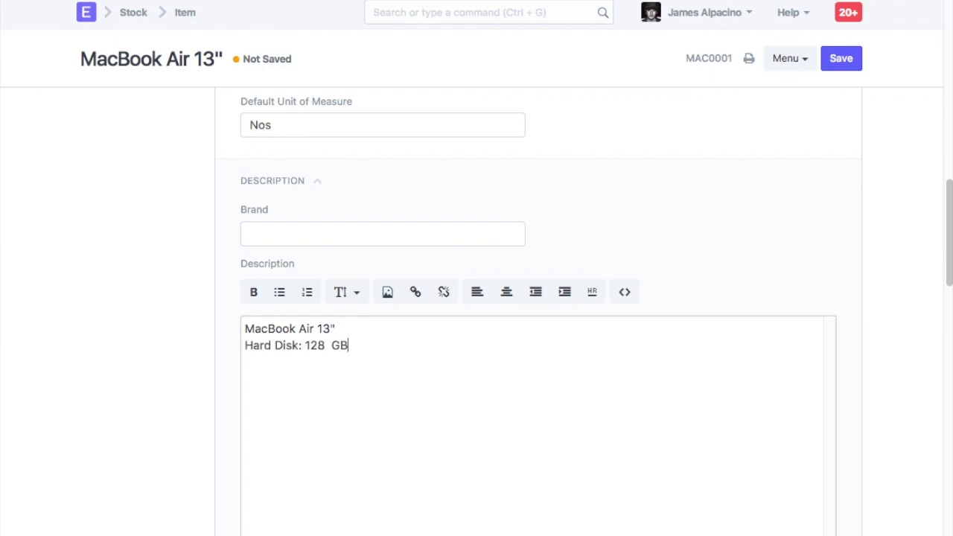
- Add an auto re-order row that checks stock in the All Warehouses group and requests for Stores - FM
scroll(476, 297, down, 10)
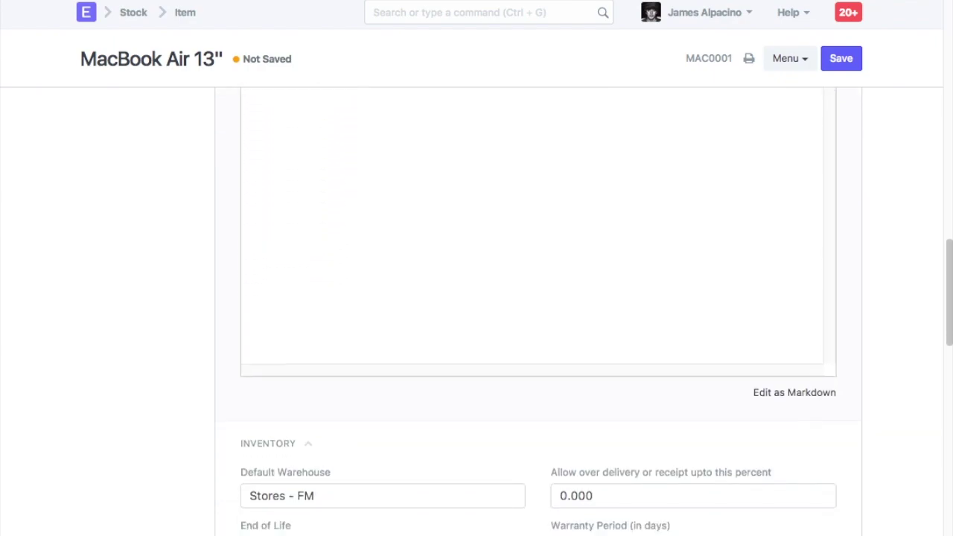
scroll(318, 218, down, 2)
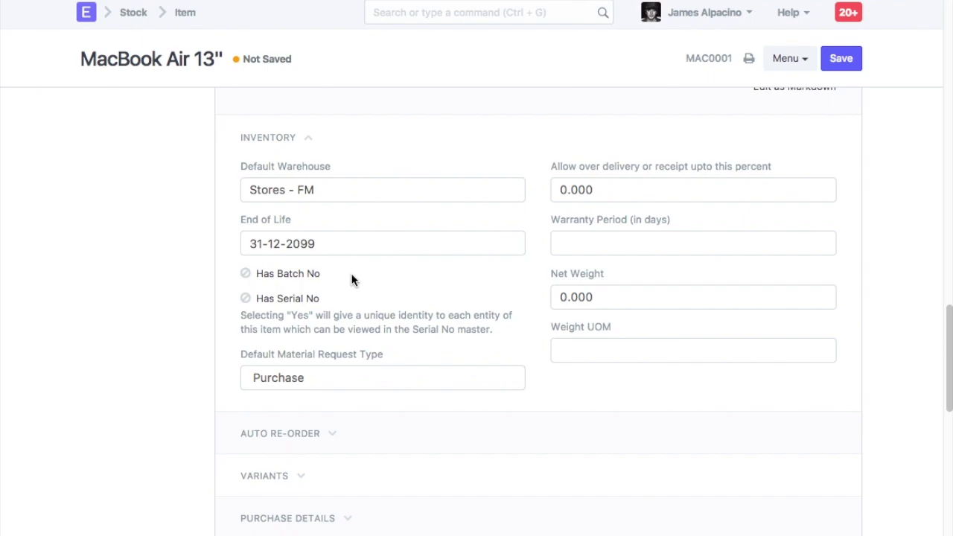
scroll(351, 279, down, 5)
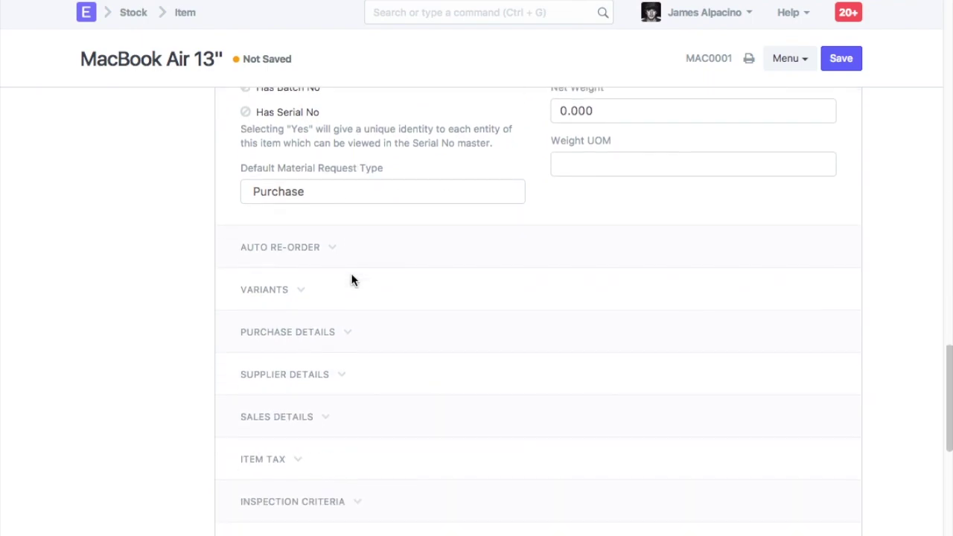
click(313, 250)
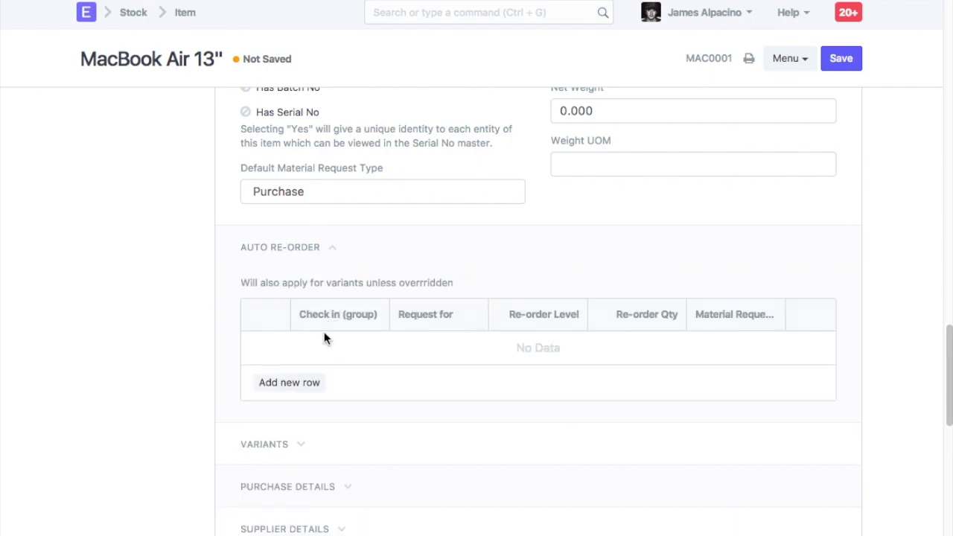
click(299, 393)
click(344, 347)
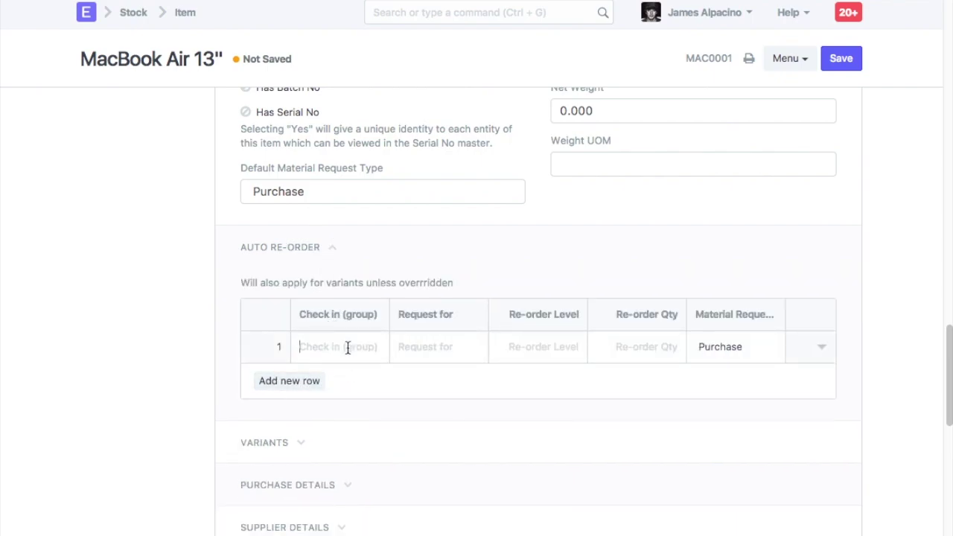
click(361, 388)
click(440, 346)
click(454, 386)
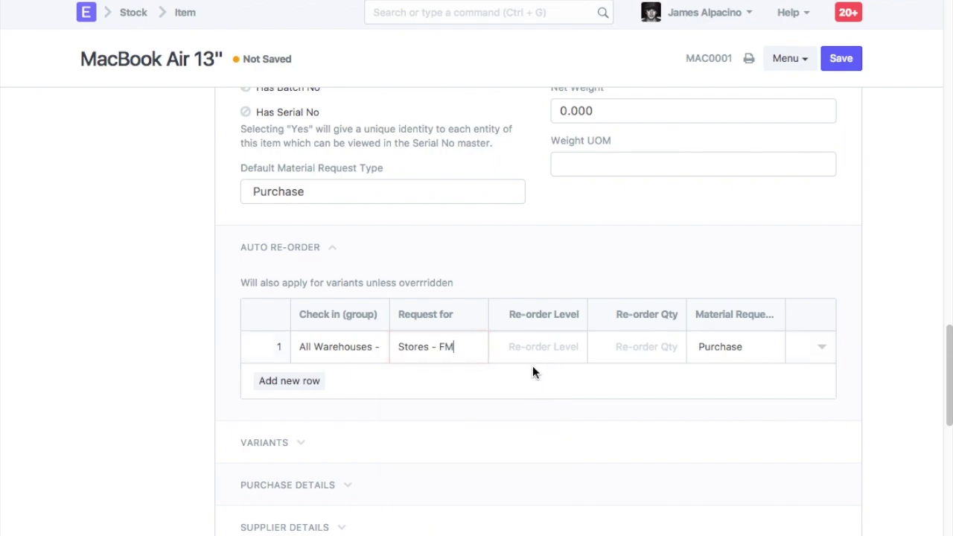
- Set the auto re-order row's re-order level to 20 and its re-order quantity to 10
click(534, 346)
text(20)
click(621, 349)
text(10)
click(655, 423)
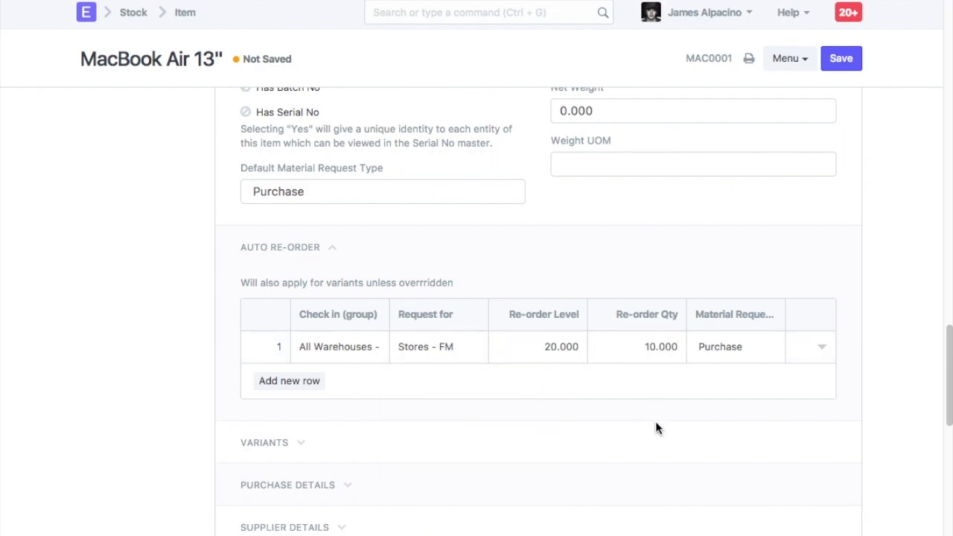
- Expand and review the item's purchase details, supplier details and sales details
scroll(655, 422, down, 3)
click(331, 318)
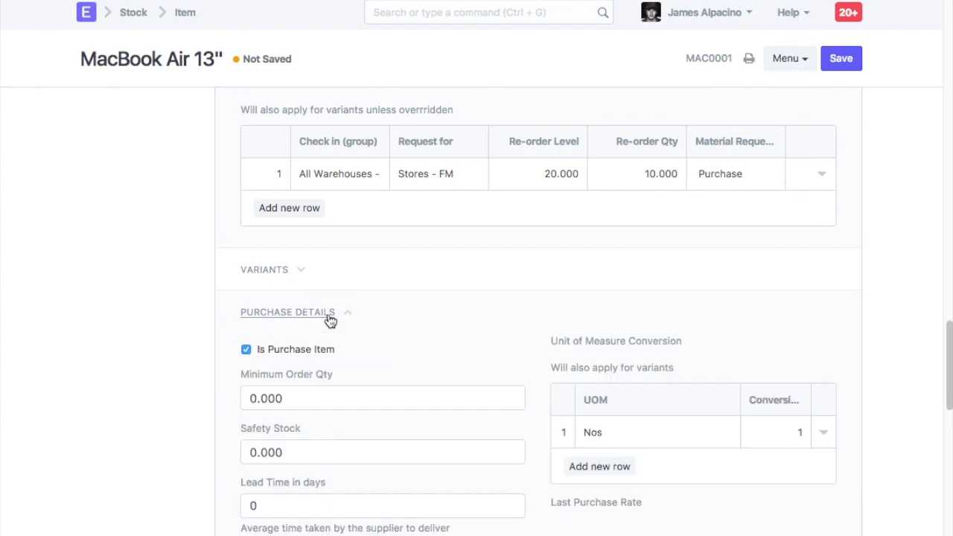
scroll(329, 318, down, 1)
scroll(329, 315, down, 1)
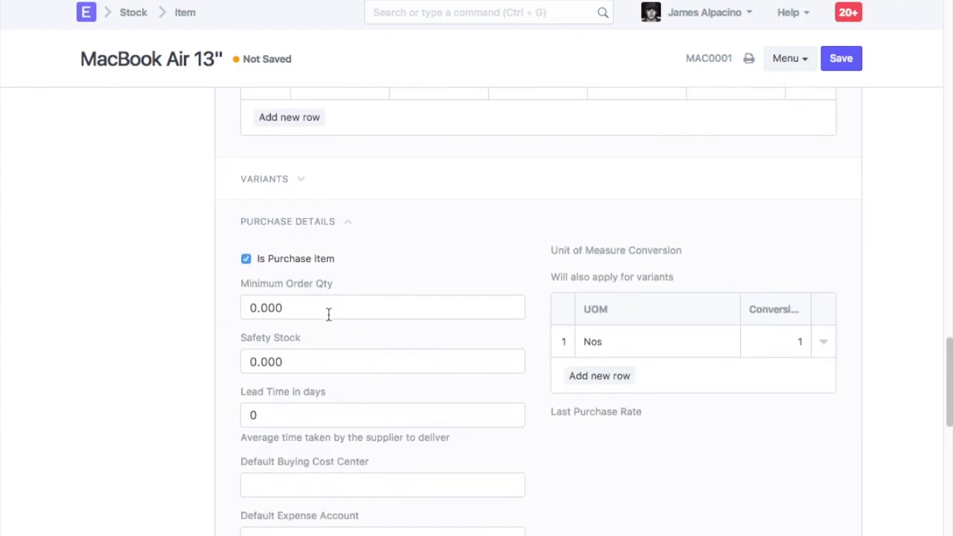
scroll(329, 315, down, 4)
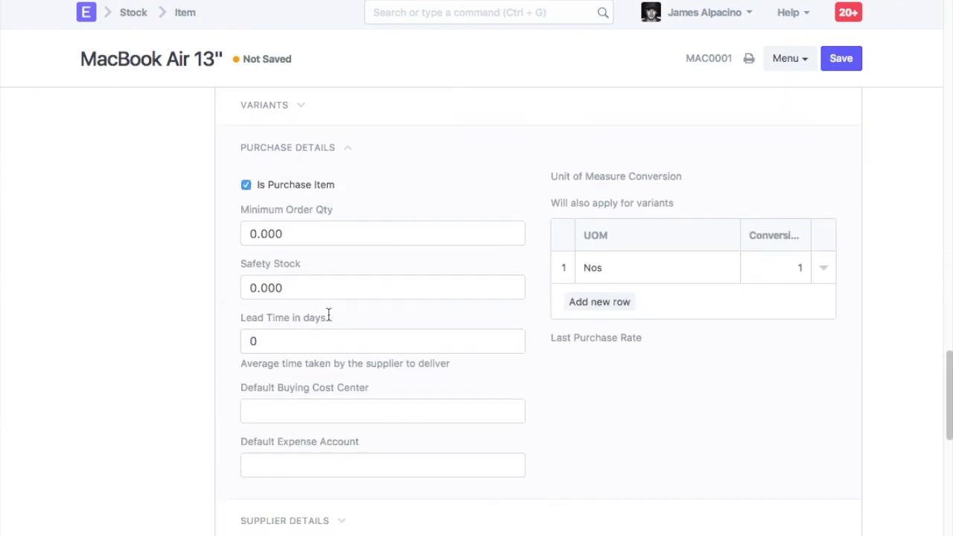
click(273, 274)
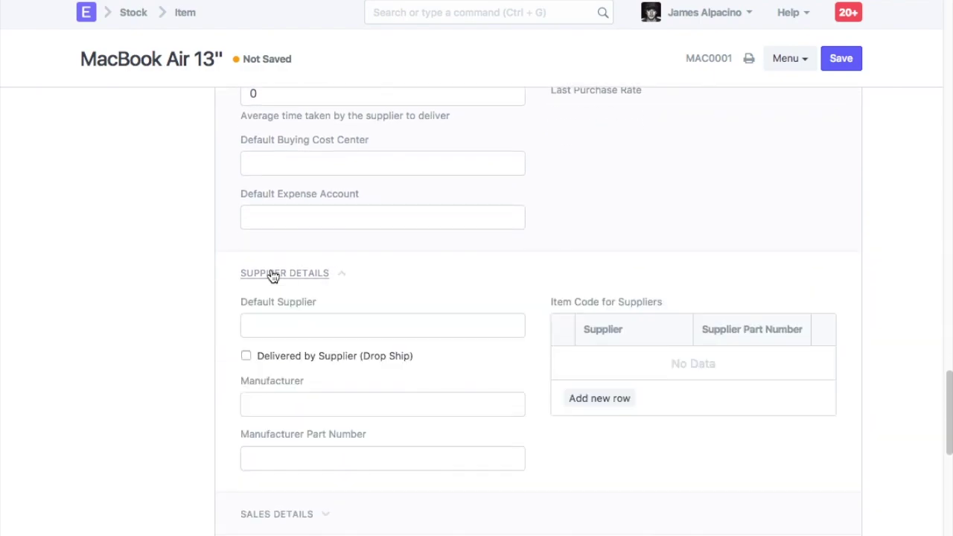
scroll(273, 276, down, 3)
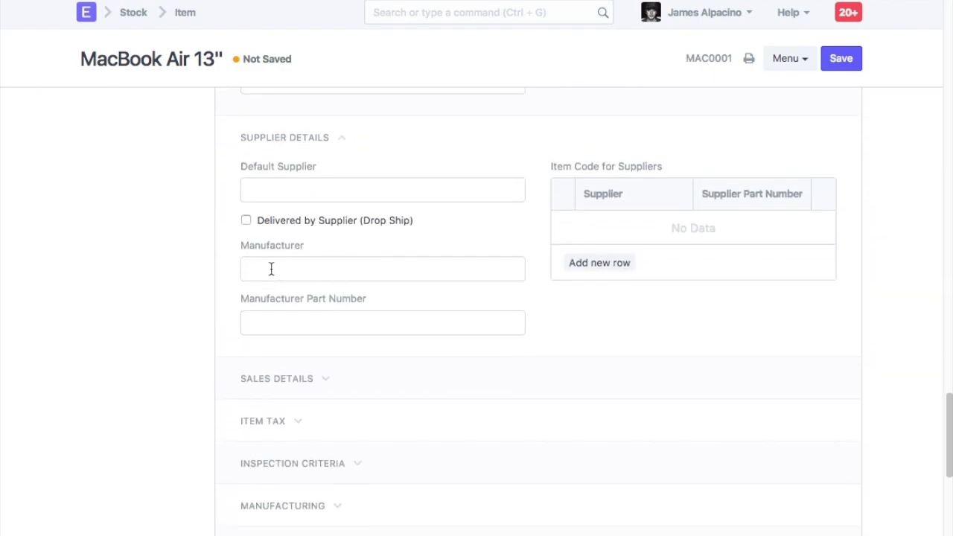
click(287, 342)
scroll(305, 320, down, 3)
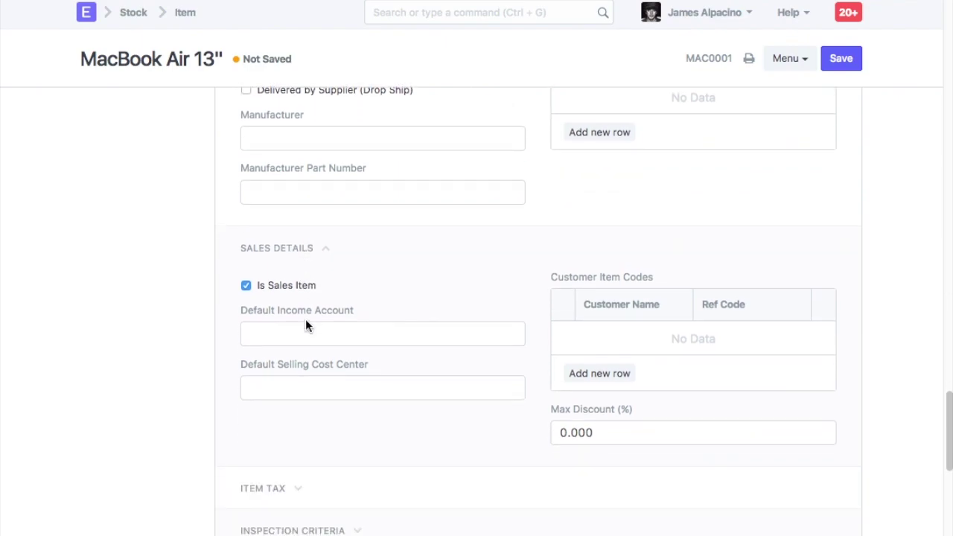
- Set the item's default income account to Sales - FM in the sales details
click(311, 253)
text(sales)
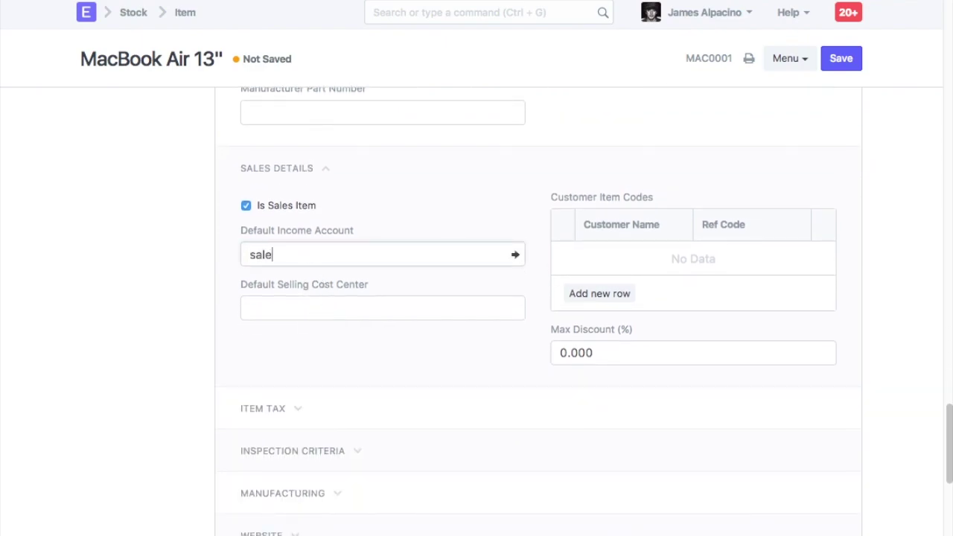
click(306, 287)
- Add an item tax row for the VAT 5 - FM tax
scroll(242, 345, down, 3)
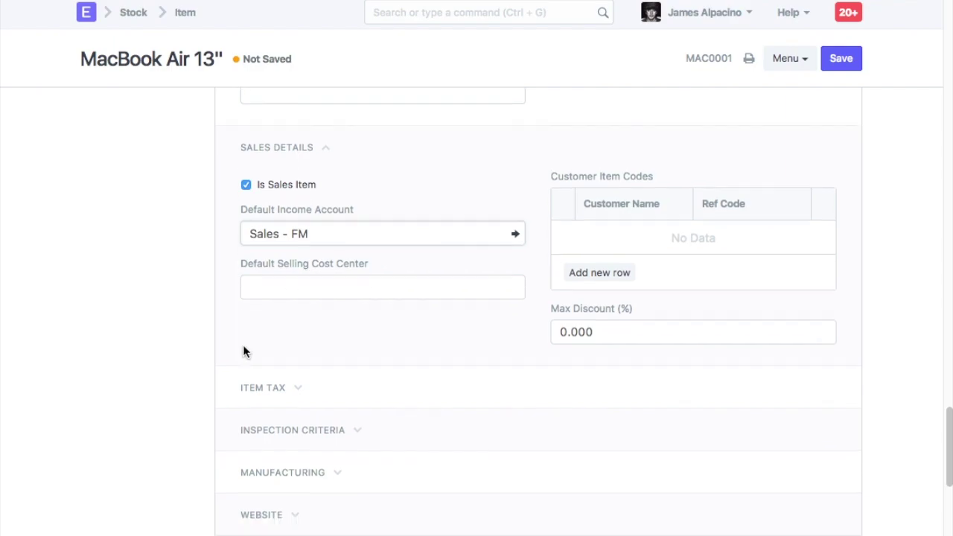
click(277, 238)
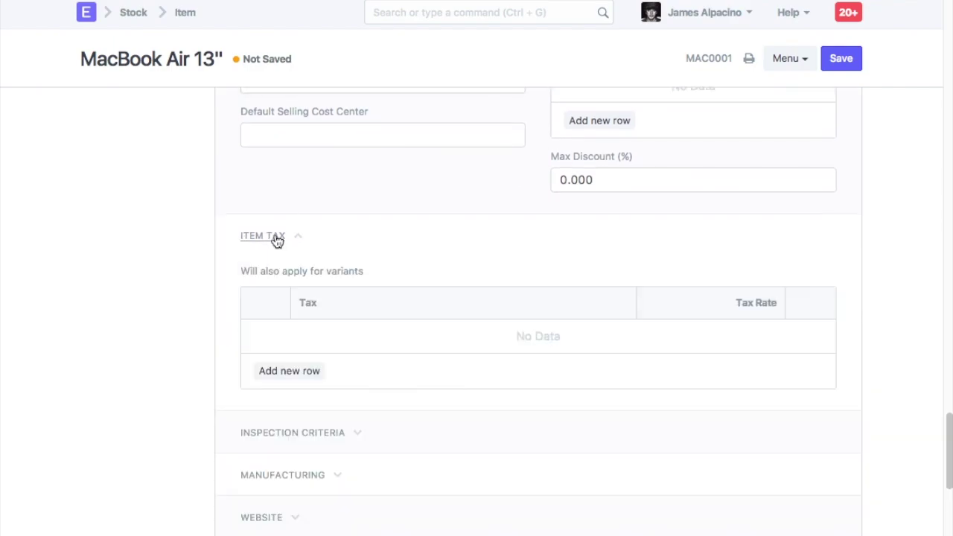
click(305, 370)
text(v)
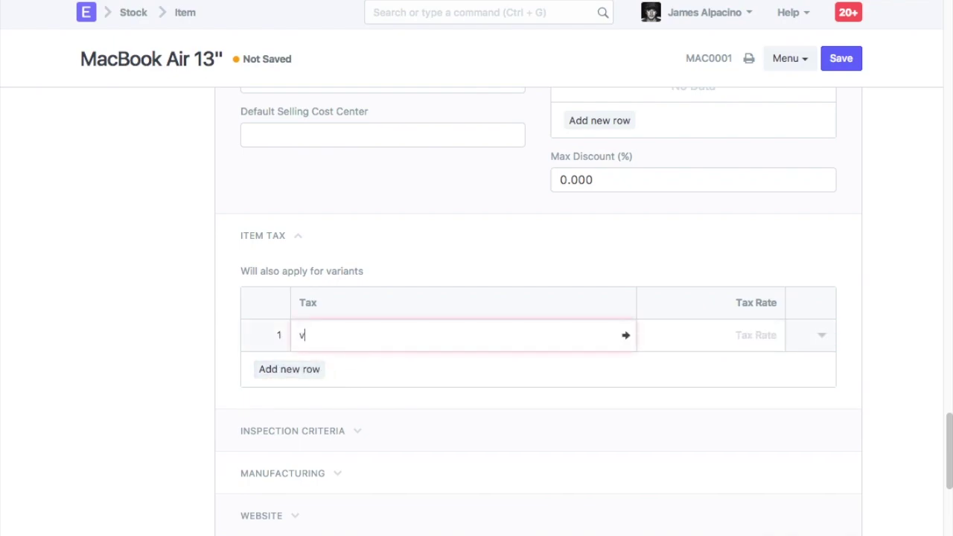
click(361, 370)
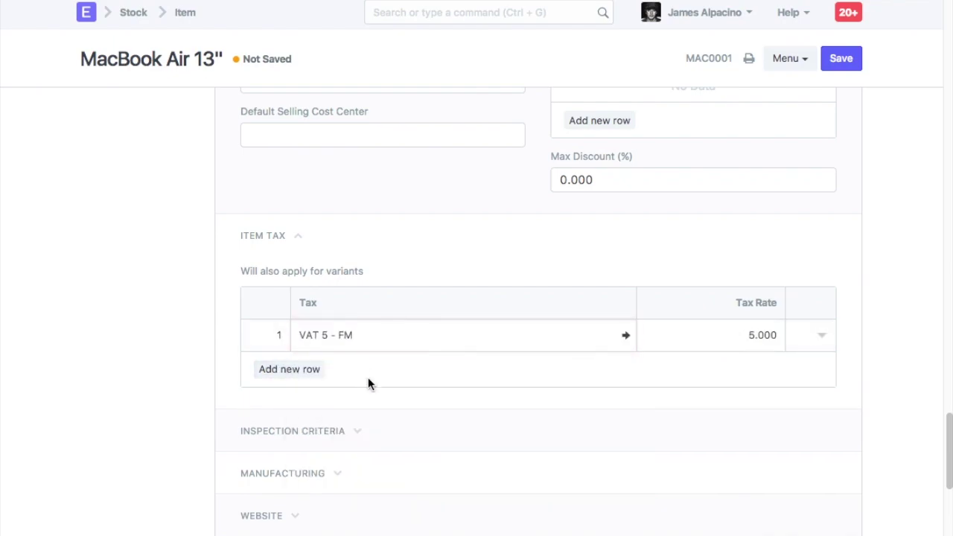
- Make inspection required for the item and add the parameter Colour with the acceptance criteria Silver
scroll(368, 378, down, 5)
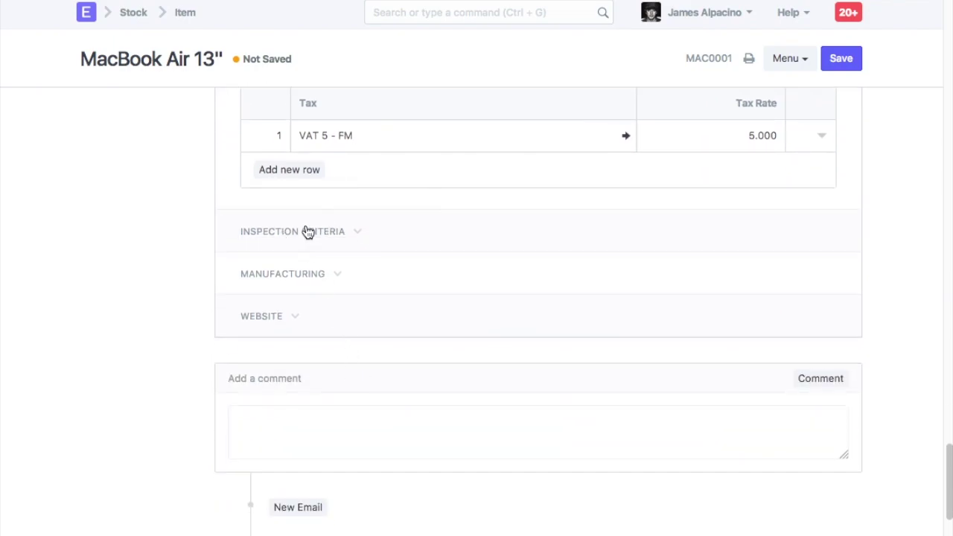
click(308, 231)
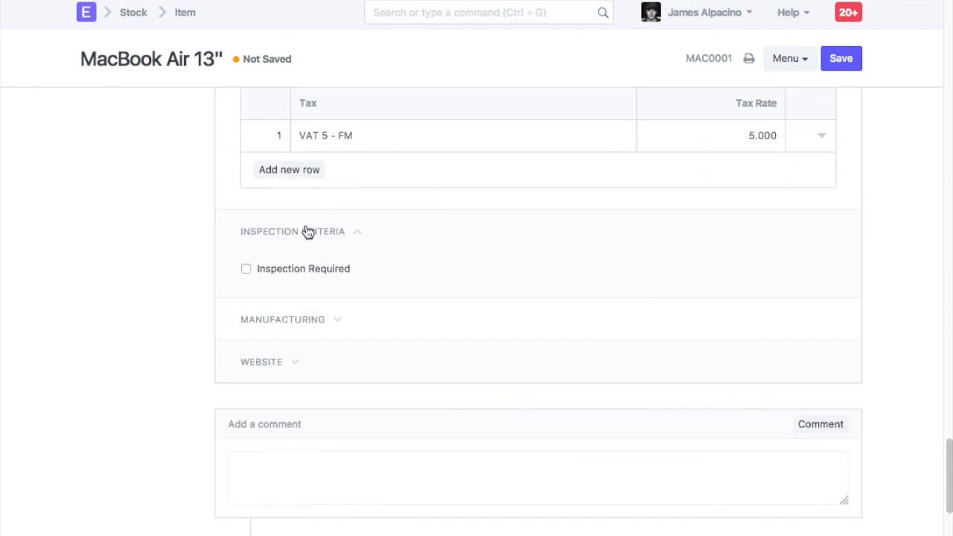
click(245, 269)
click(301, 391)
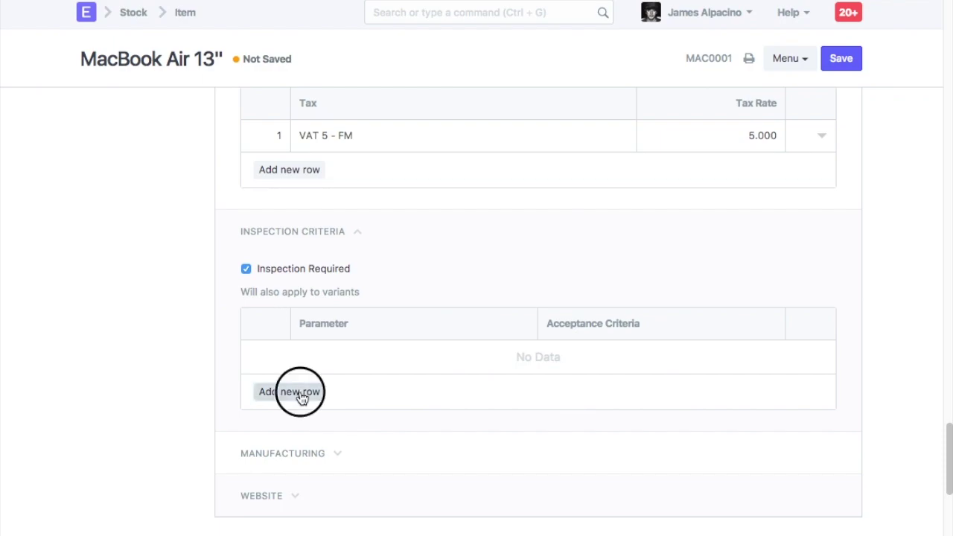
click(355, 357)
text(Colour)
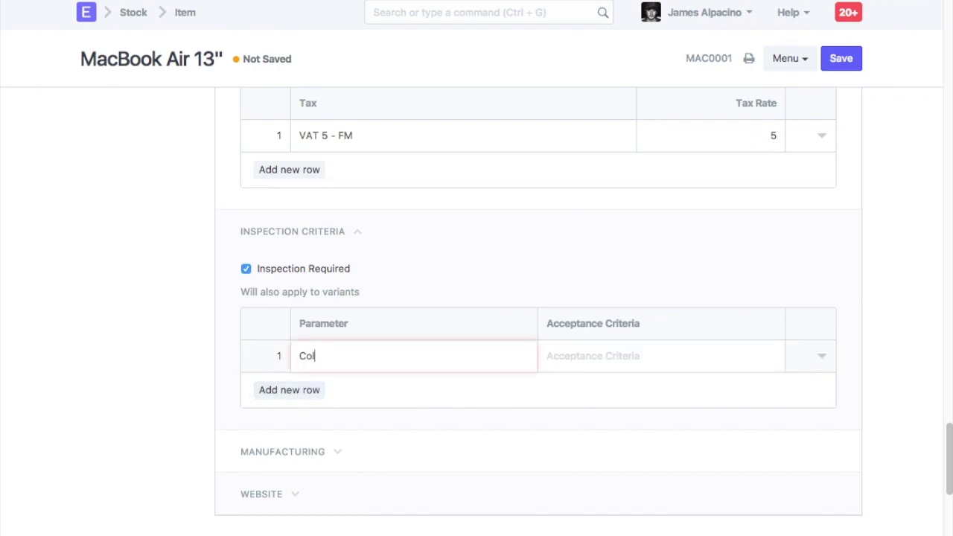
key(Tab)
text(Silver)
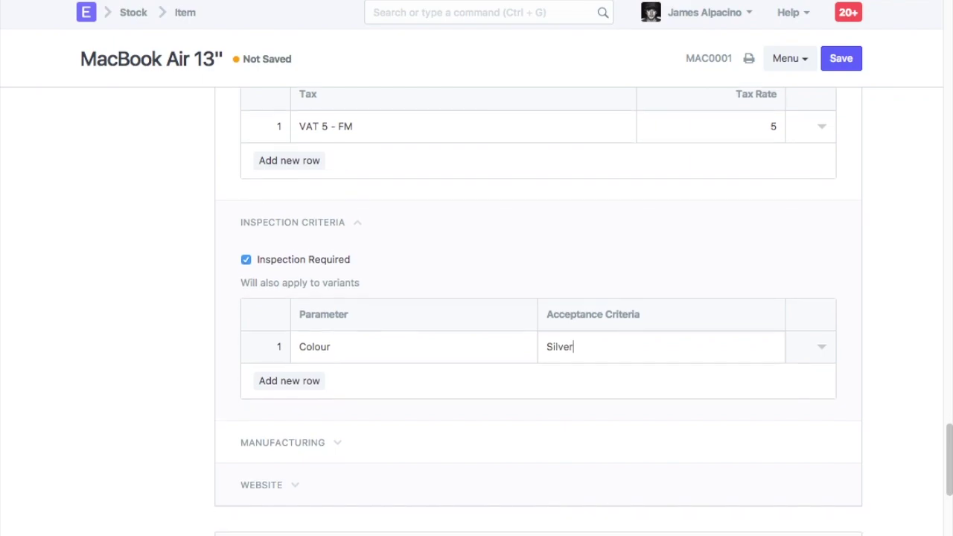
- Review the item's manufacturing details, then enable Show in Website and save the item
scroll(286, 329, down, 3)
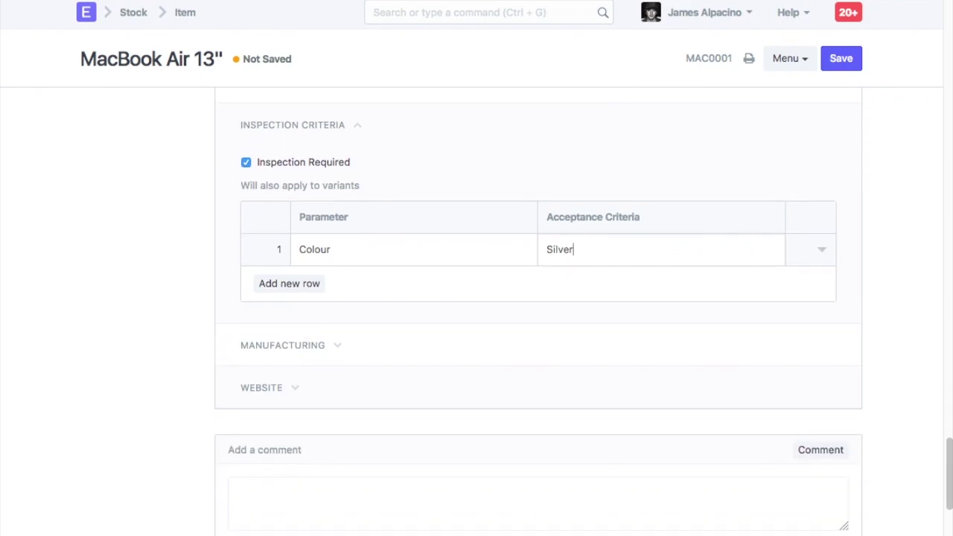
click(276, 310)
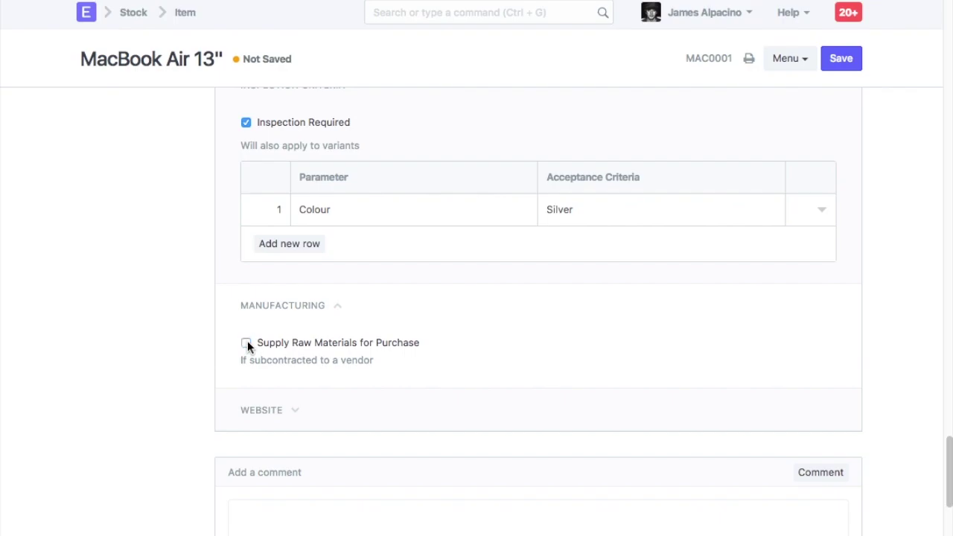
click(277, 410)
scroll(301, 372, down, 1)
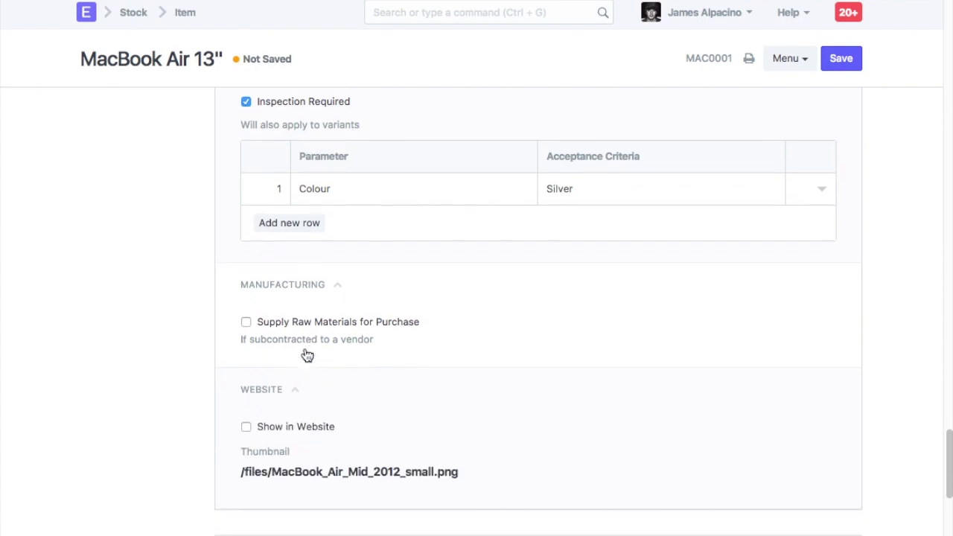
scroll(306, 355, down, 3)
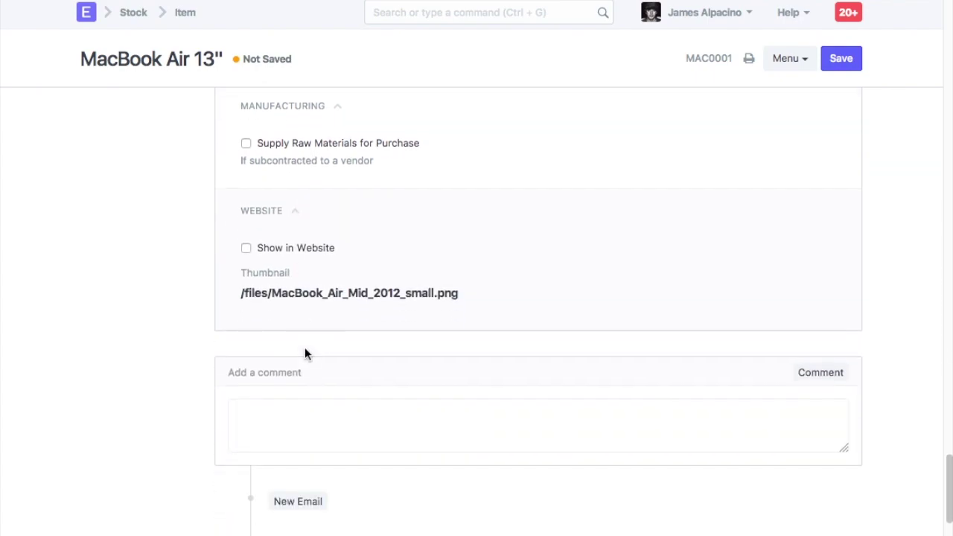
click(245, 248)
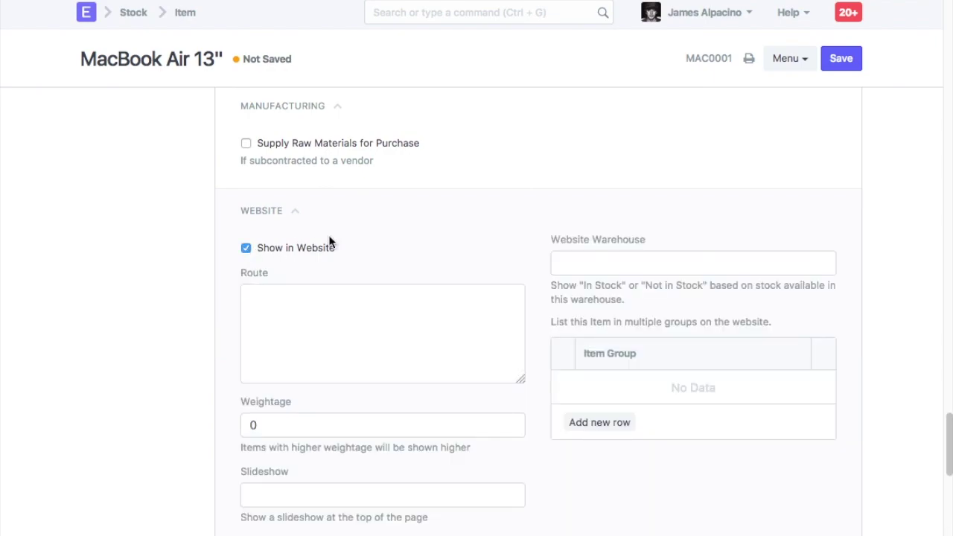
click(842, 60)
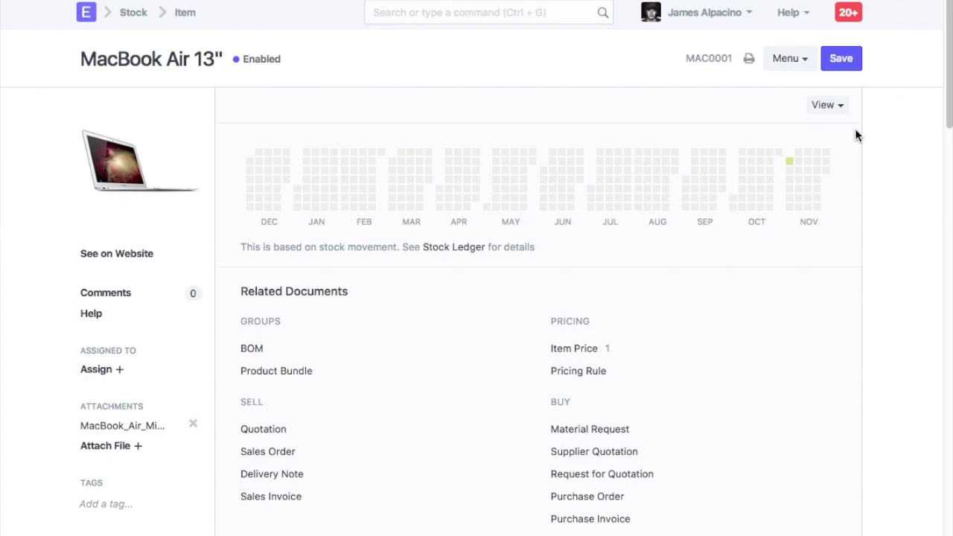
- From the item's price list entries, start a new item price on the Standard USD price list
click(826, 106)
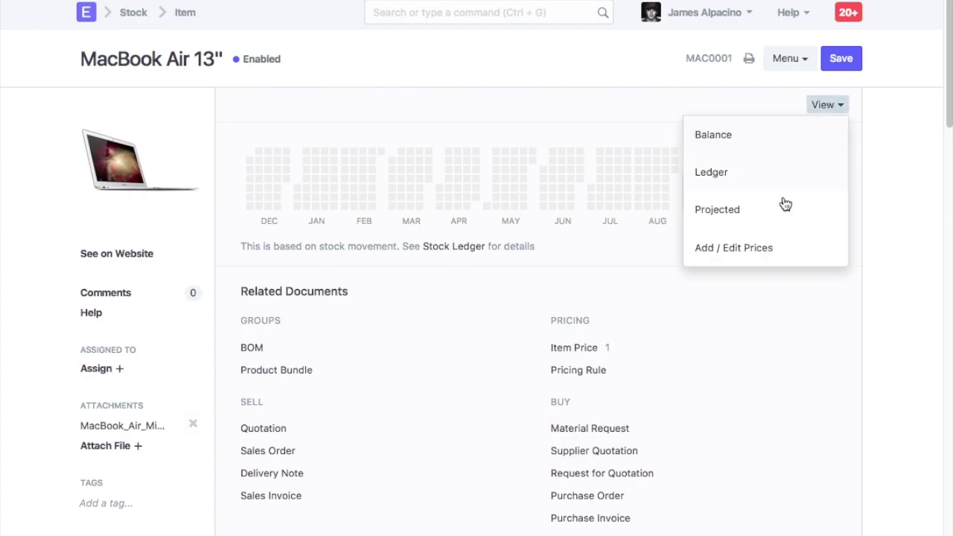
click(744, 249)
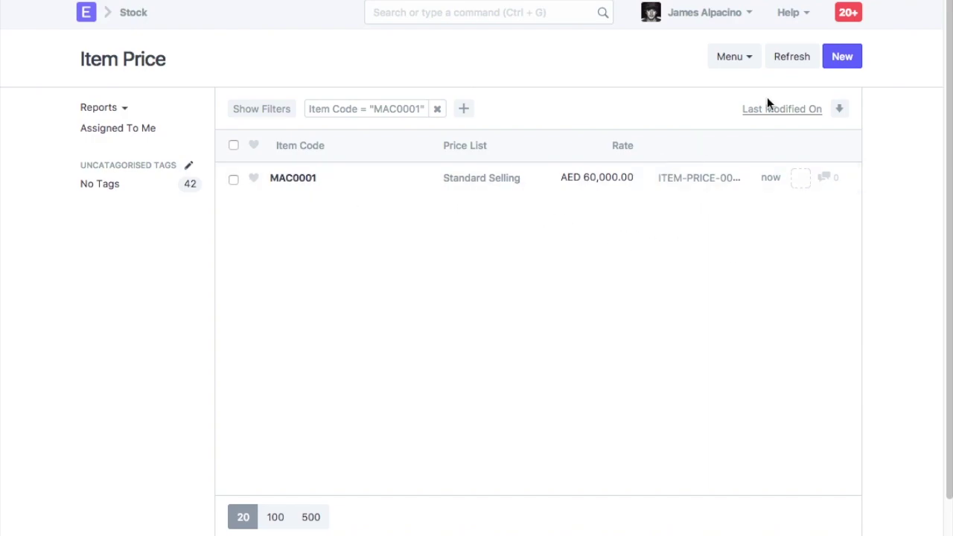
click(836, 59)
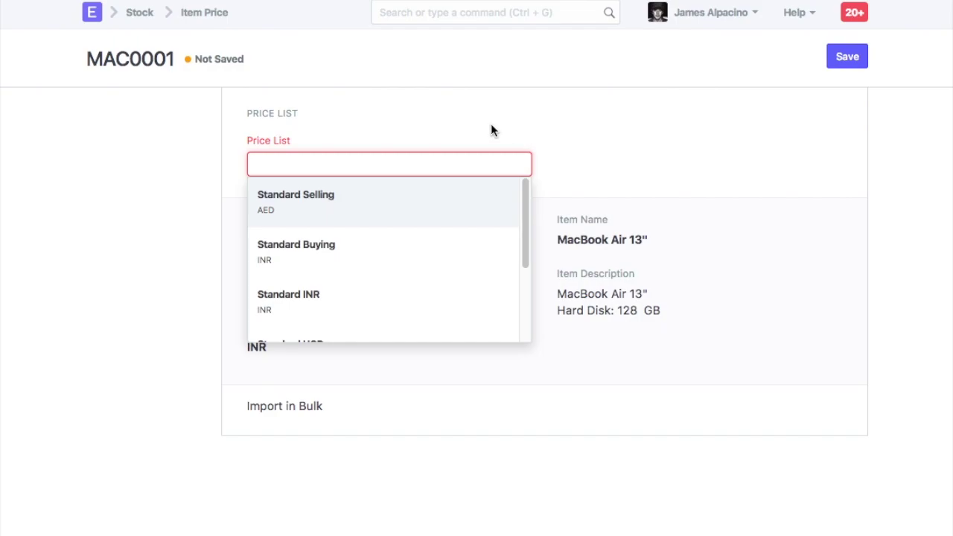
scroll(350, 247, down, 1)
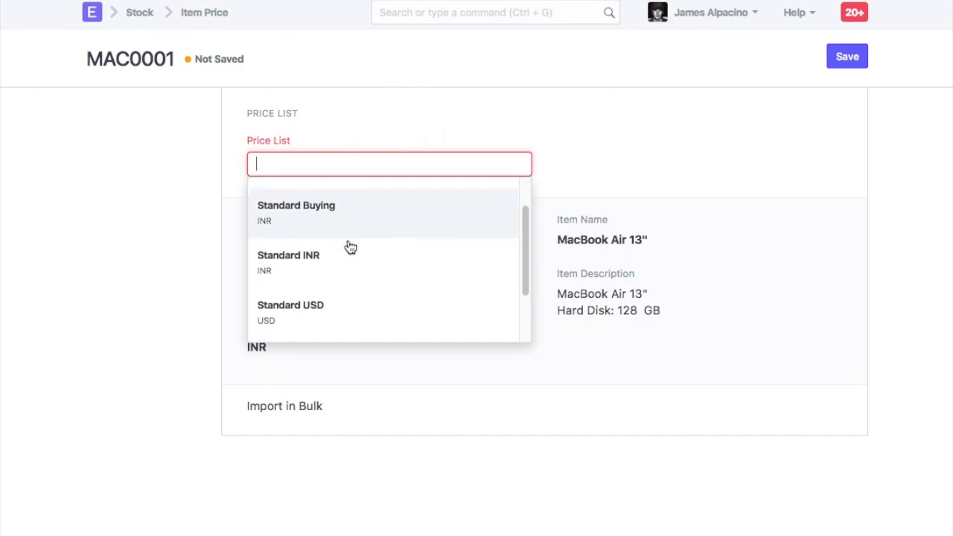
click(339, 300)
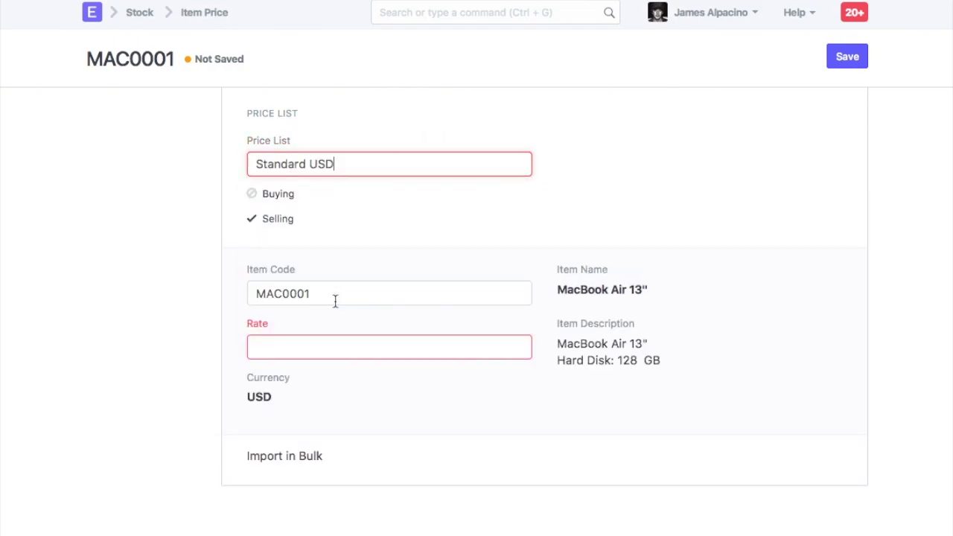
- Set the item price's rate to 999, save it and return to the MacBook Air 13" item
click(313, 343)
text(999)
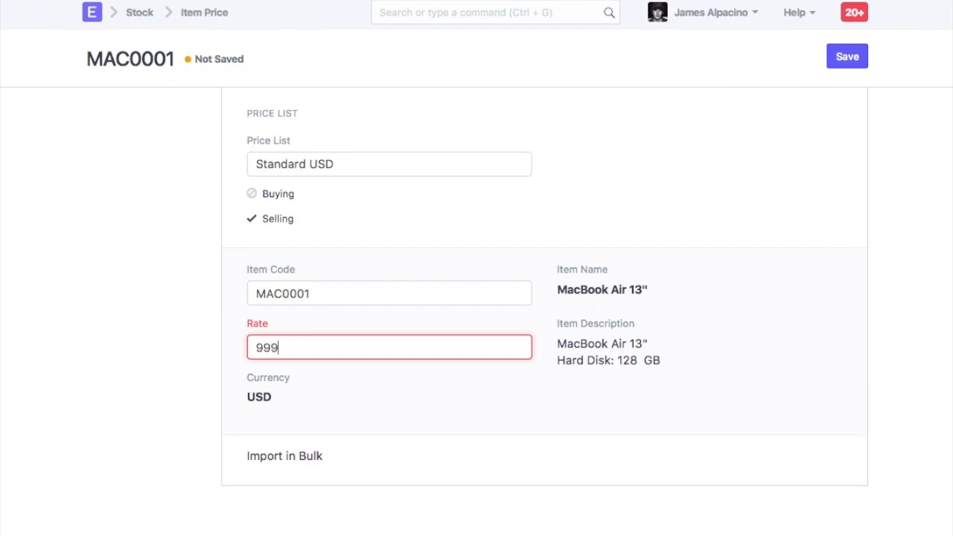
click(843, 58)
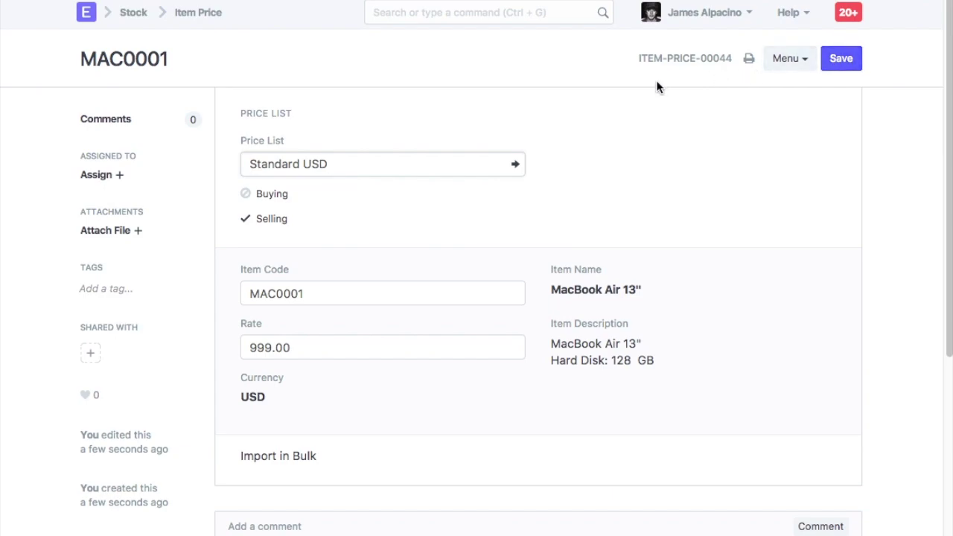
key(alt+Left)
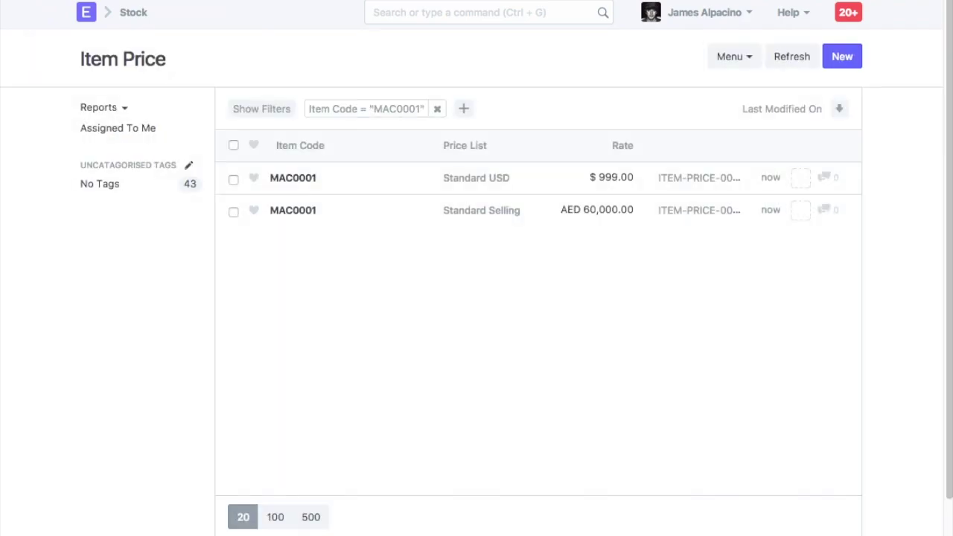
key(alt+Left)
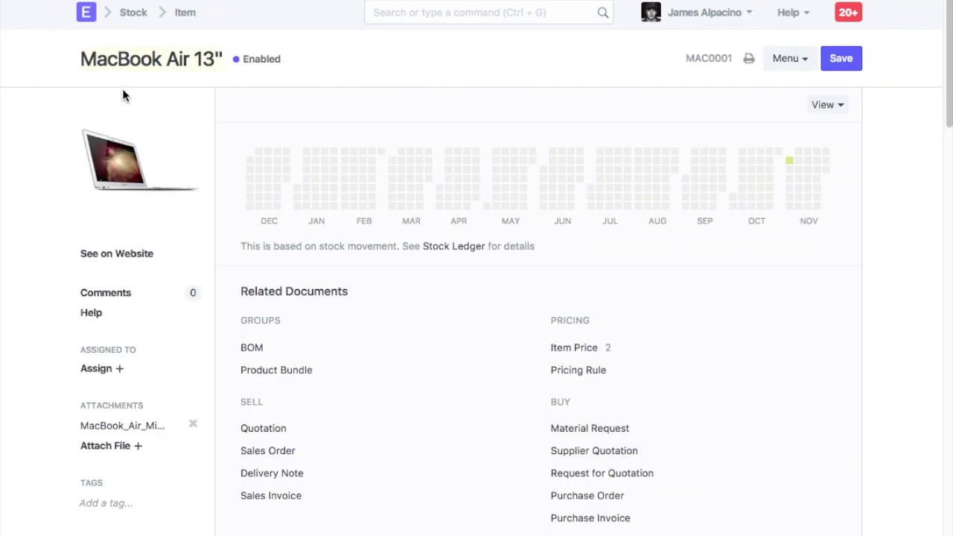